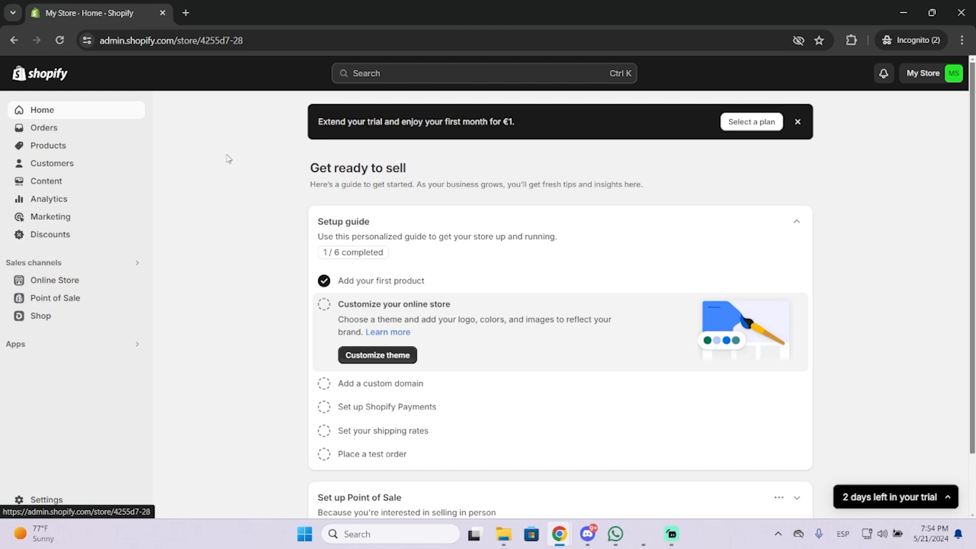
pyautogui.scroll(-2, 221, 221)
pyautogui.scroll(-2, 205, 268)
pyautogui.scroll(4, 198, 313)
# Open Online Store themes and view the live Dawn storefront in a new tab
pyautogui.click(44, 282)
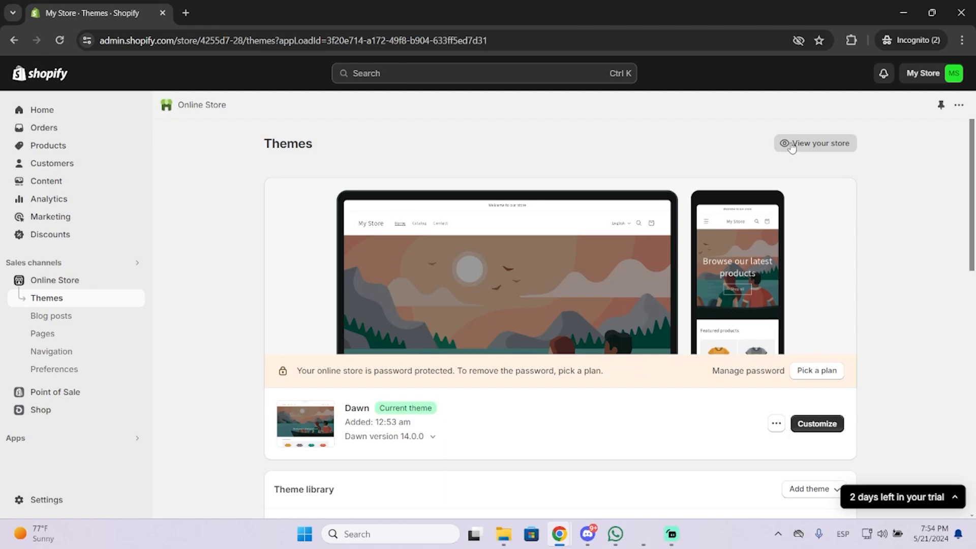
pyautogui.click(824, 143)
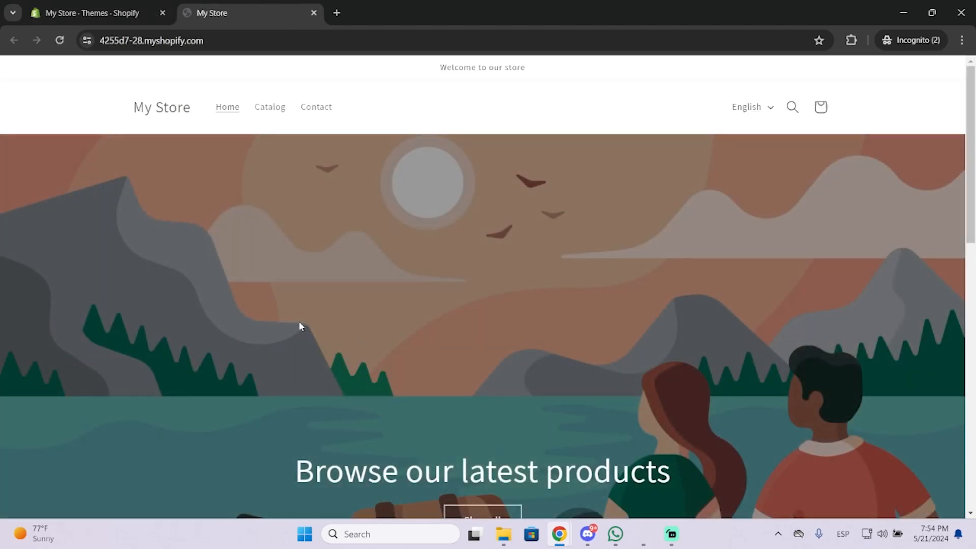
pyautogui.scroll(-3, 275, 320)
pyautogui.scroll(-3, 270, 314)
pyautogui.scroll(3, 271, 342)
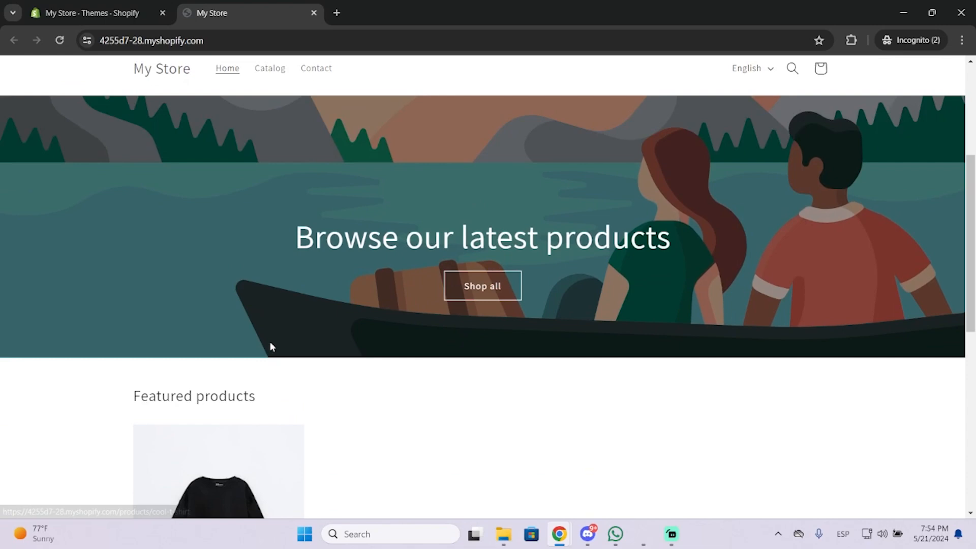
pyautogui.scroll(3, 270, 342)
pyautogui.scroll(-5, 239, 175)
pyautogui.scroll(-3, 371, 282)
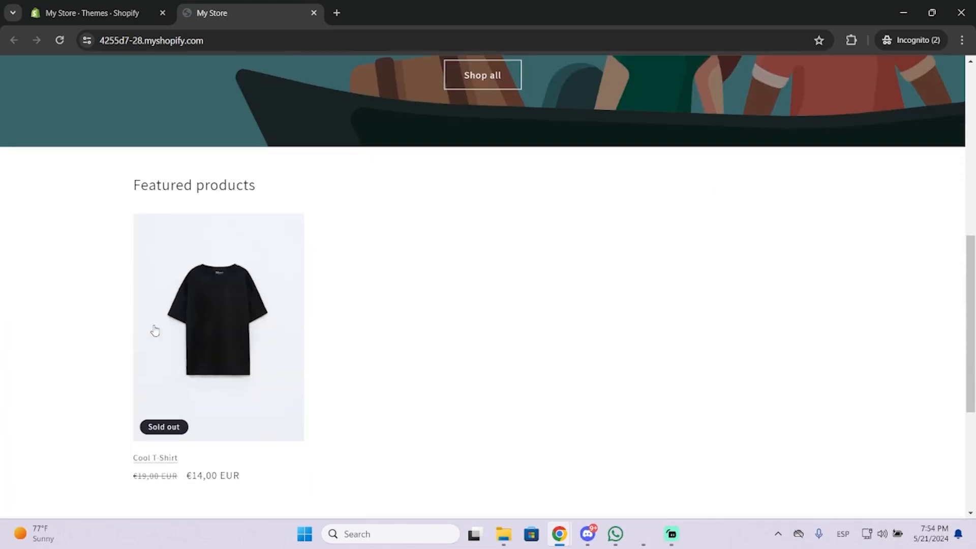
pyautogui.scroll(-4, 315, 379)
pyautogui.scroll(4, 315, 379)
pyautogui.scroll(-4, 282, 320)
pyautogui.scroll(6, 261, 178)
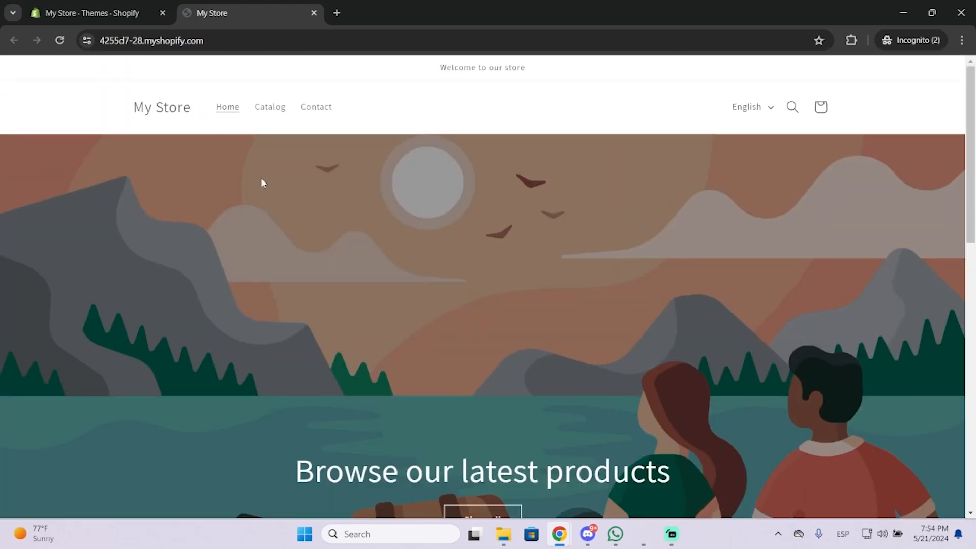
# Browse the storefront Catalog, then return to admin Products and open Cool T-Shirt
pyautogui.click(270, 107)
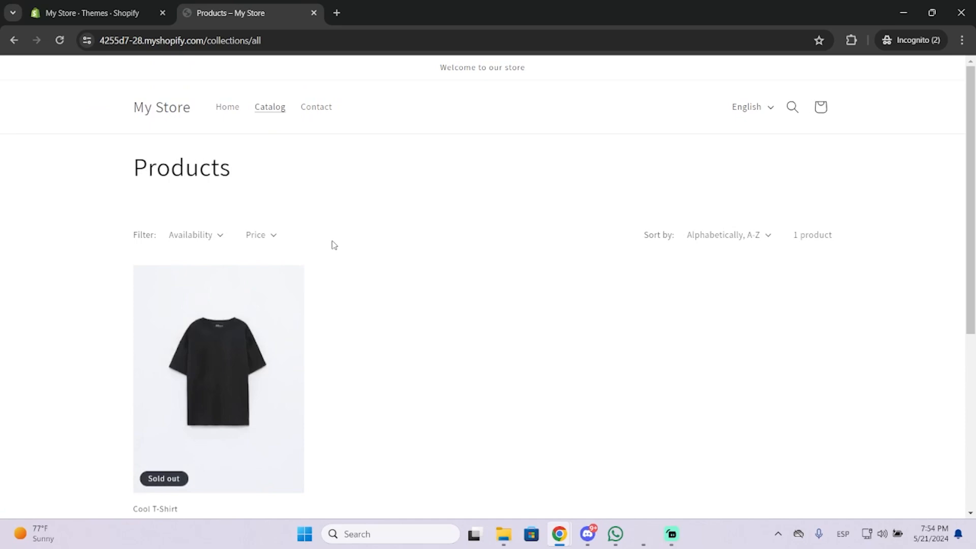
pyautogui.scroll(-2, 335, 244)
pyautogui.scroll(3, 391, 278)
pyautogui.click(92, 13)
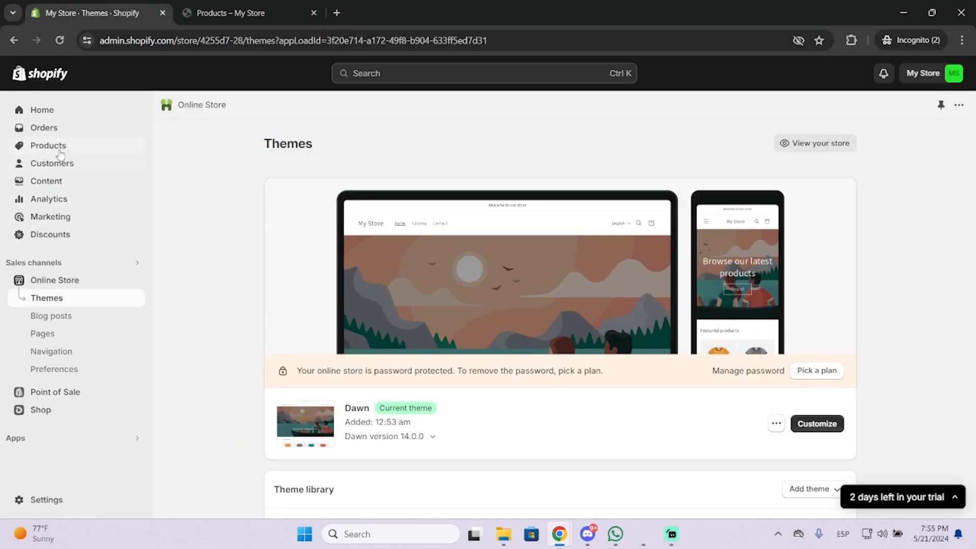
pyautogui.click(49, 146)
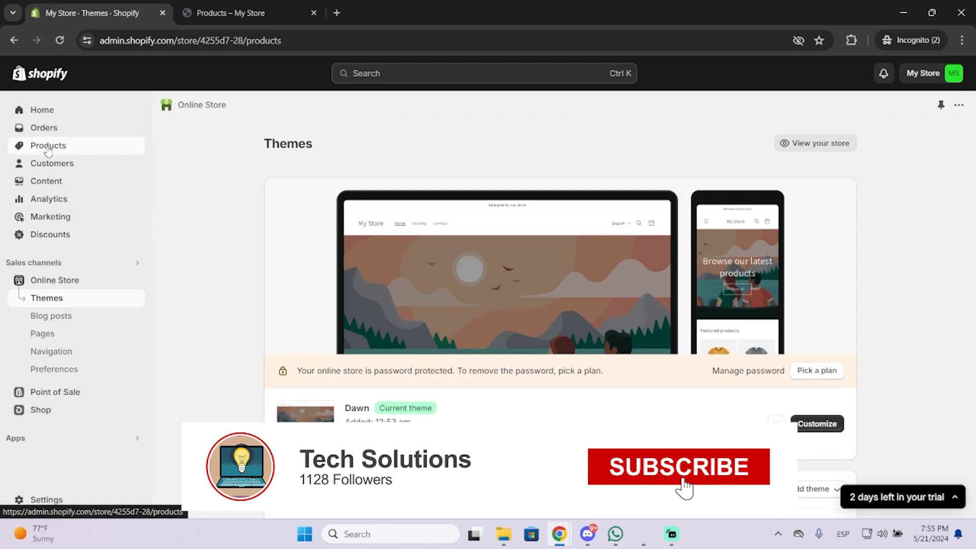
pyautogui.click(257, 208)
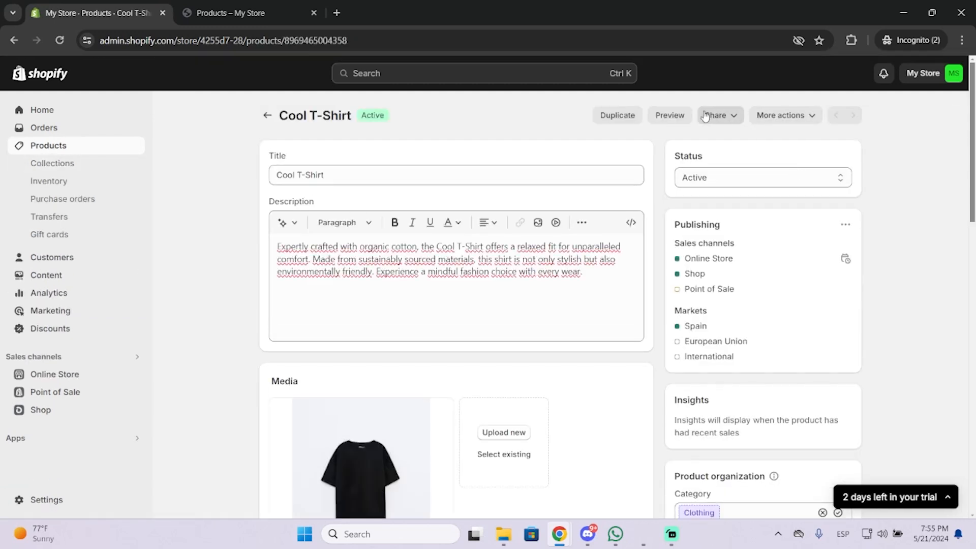
# Preview the Cool T-Shirt page (sold out, €14,00) and check the English/Español language options, keeping English
pyautogui.click(664, 120)
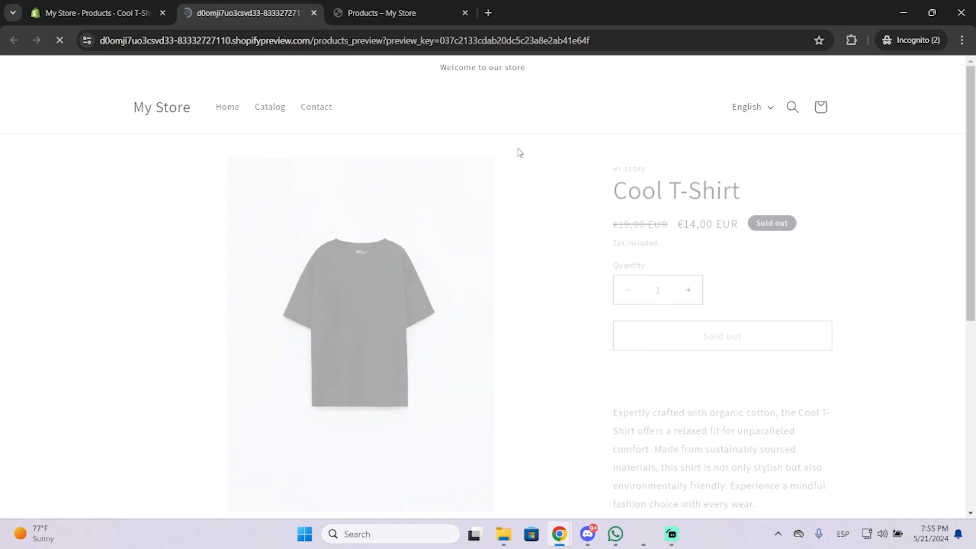
pyautogui.scroll(-3, 588, 224)
pyautogui.scroll(-2, 565, 355)
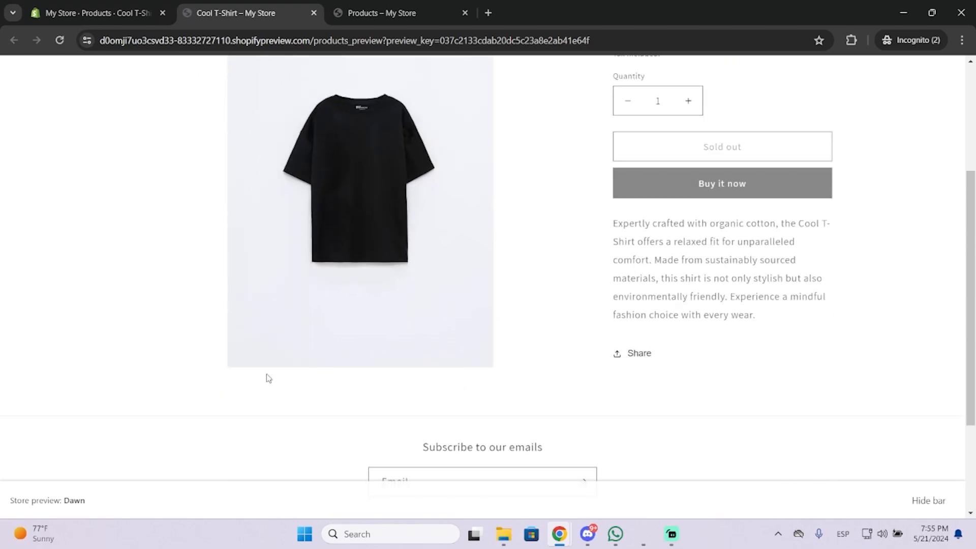
pyautogui.scroll(5, 268, 377)
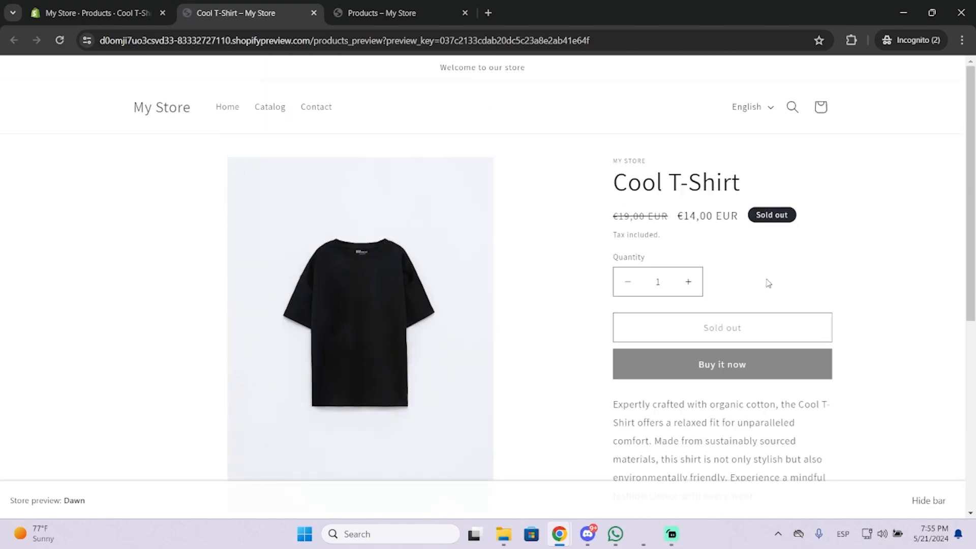
pyautogui.scroll(-4, 765, 270)
pyautogui.scroll(-1, 656, 283)
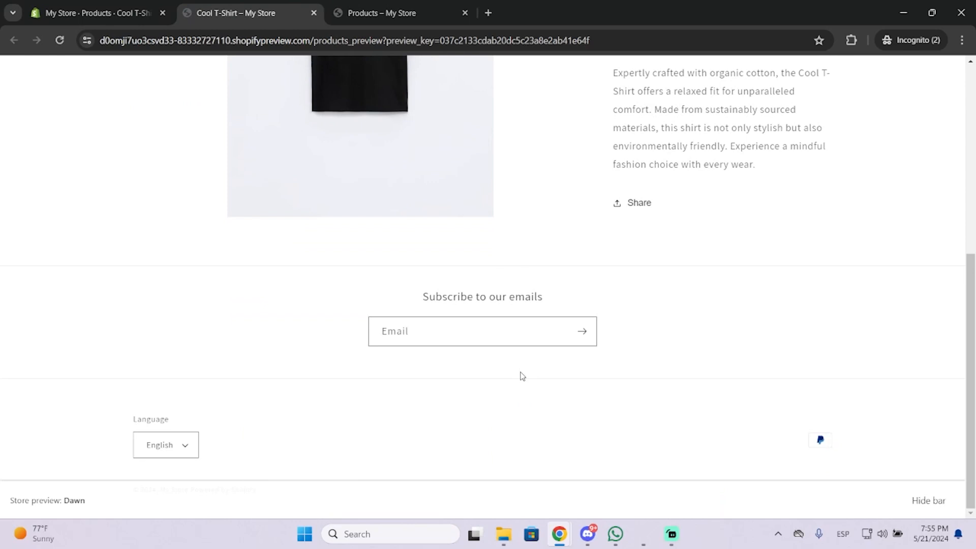
pyautogui.scroll(5, 526, 345)
pyautogui.scroll(-4, 526, 344)
pyautogui.scroll(-1, 526, 344)
pyautogui.click(166, 445)
pyautogui.click(193, 384)
pyautogui.scroll(5, 206, 339)
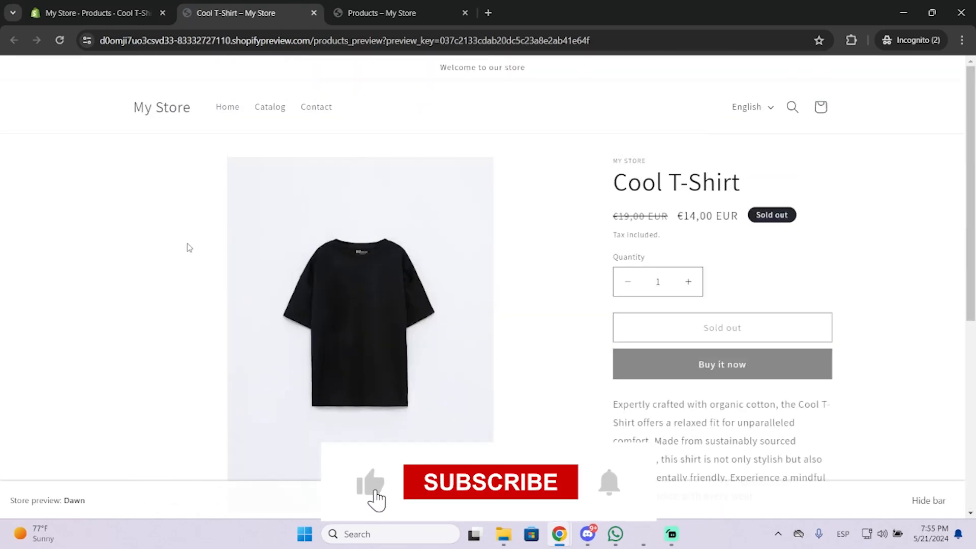
pyautogui.click(751, 108)
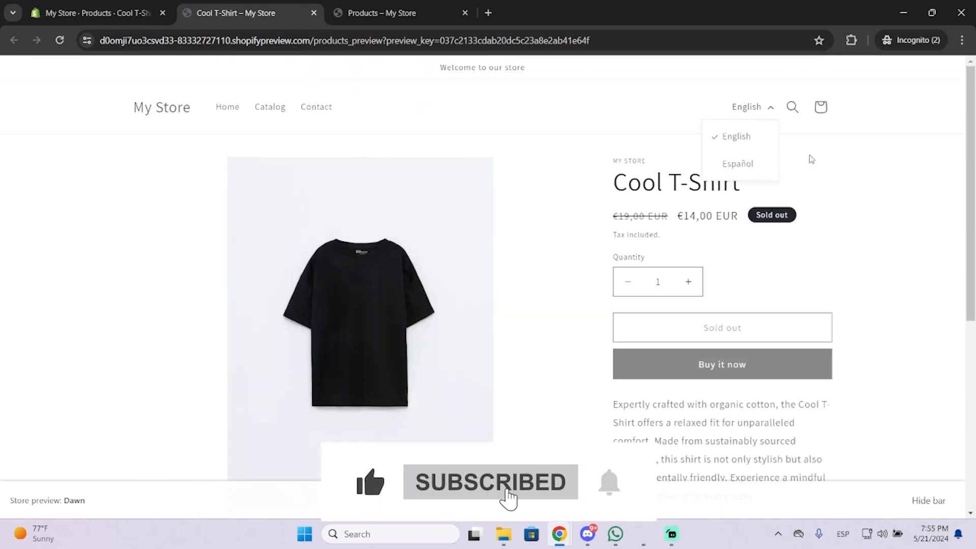
pyautogui.click(828, 168)
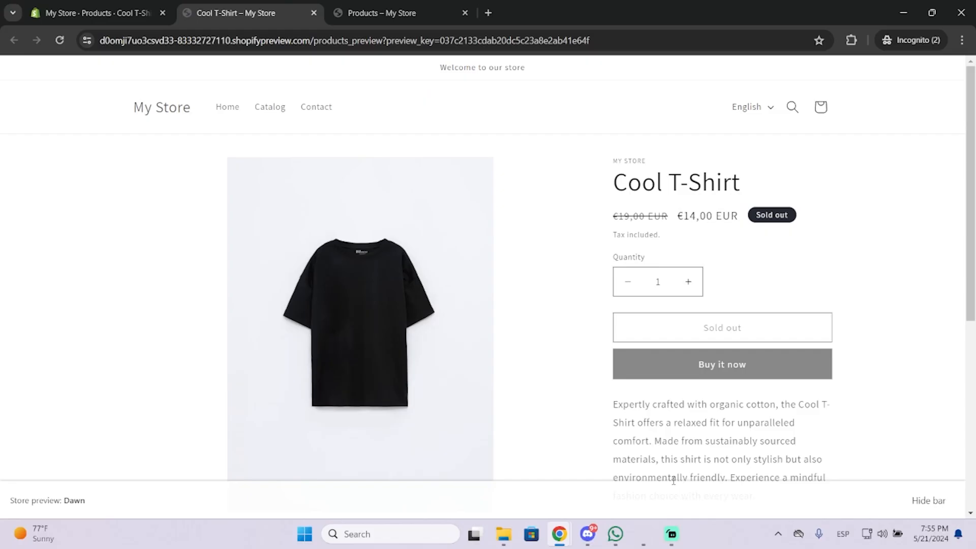